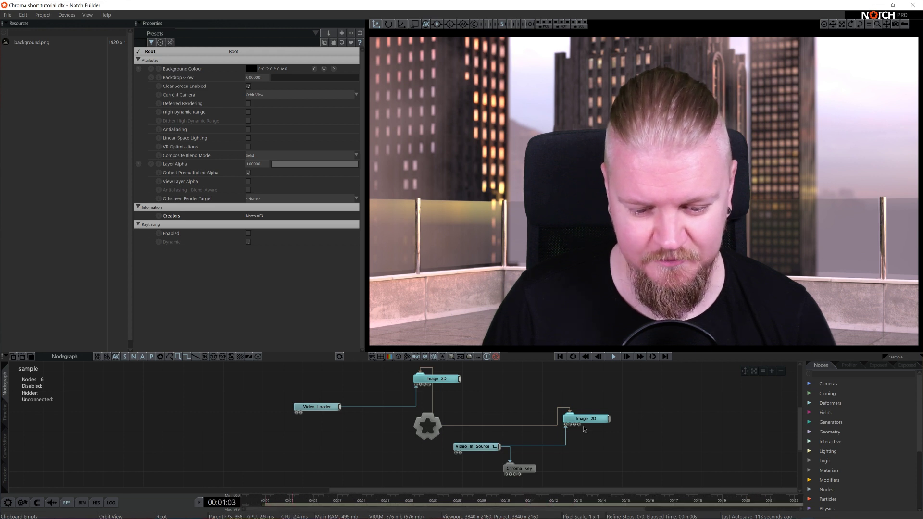
# Insert a new timeline layer named 'chroma key'.
pyautogui.click(6, 411)
pyautogui.rightClick(54, 409)
pyautogui.click(106, 173)
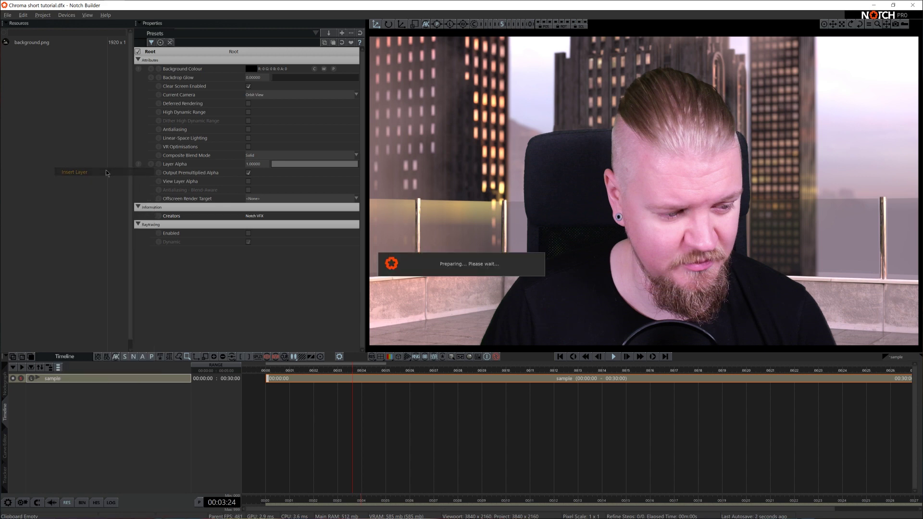
pyautogui.press('BackSpace')
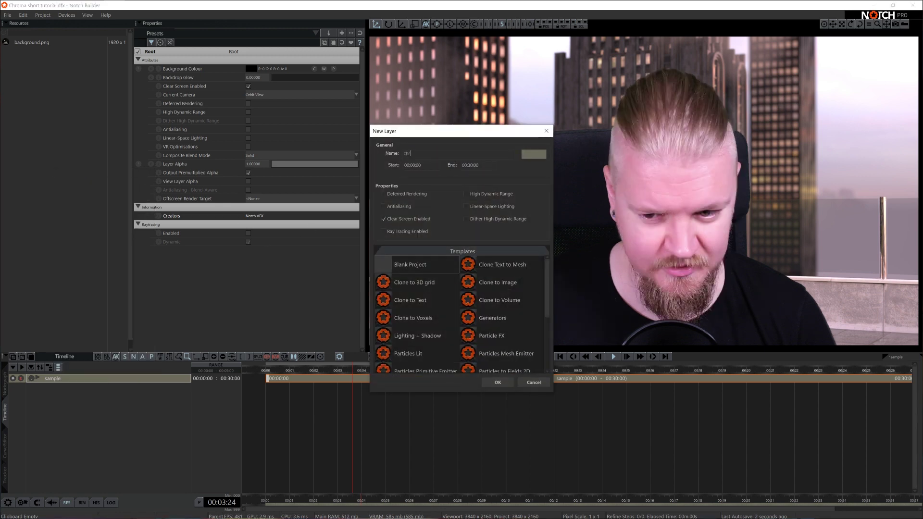
pyautogui.press('Return')
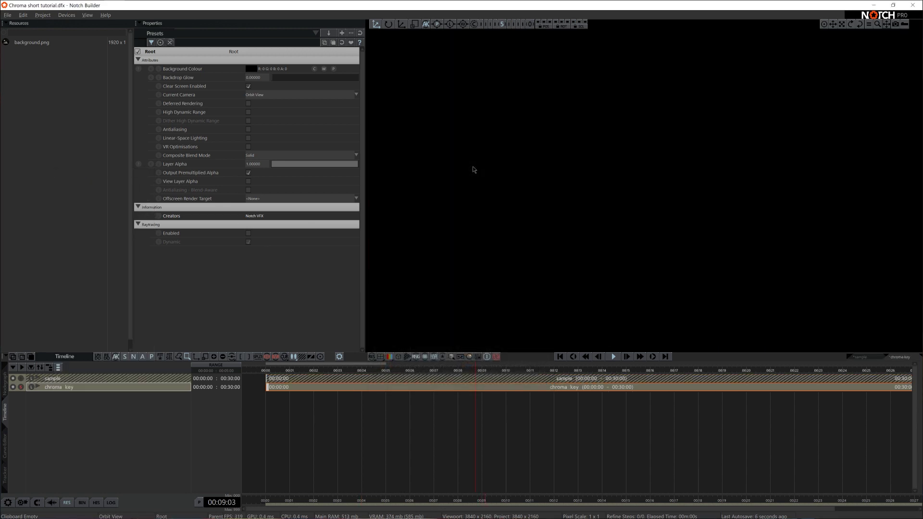
# In the layer's Nodegraph, add Image 2D and Video In Source nodes and connect them.
pyautogui.click(4, 383)
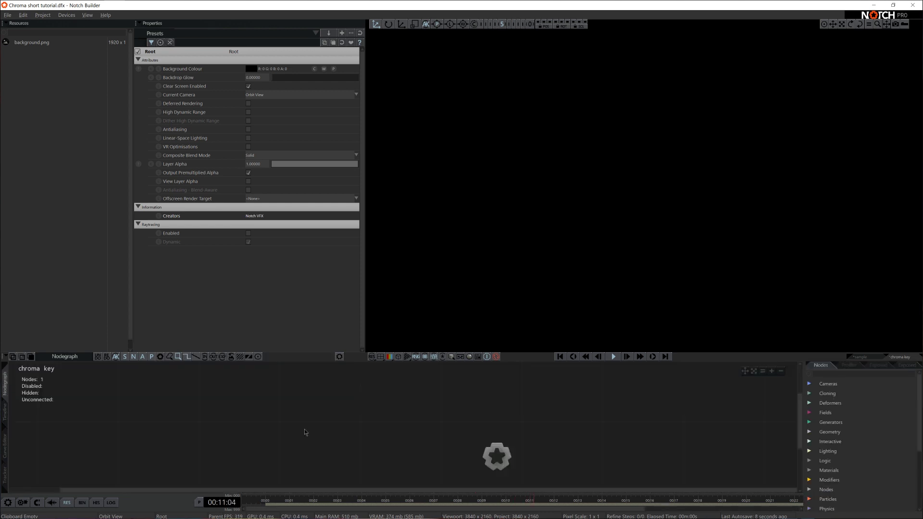
pyautogui.click(822, 374)
pyautogui.write('image 2d')
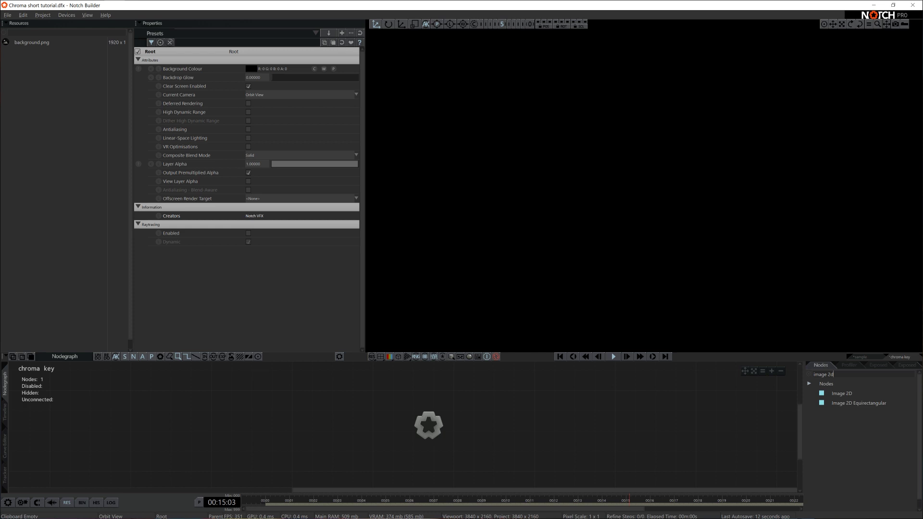
pyautogui.moveTo(839, 393); pyautogui.dragTo(471, 413)
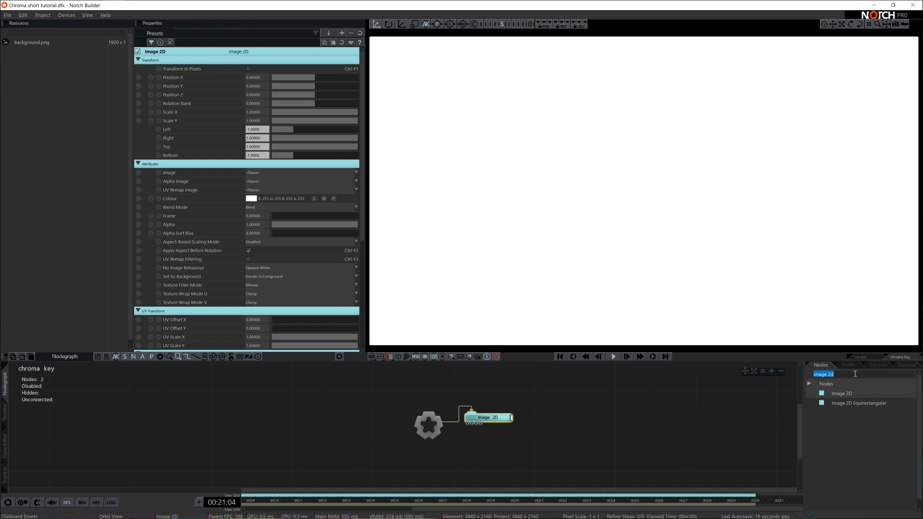
pyautogui.write('vi')
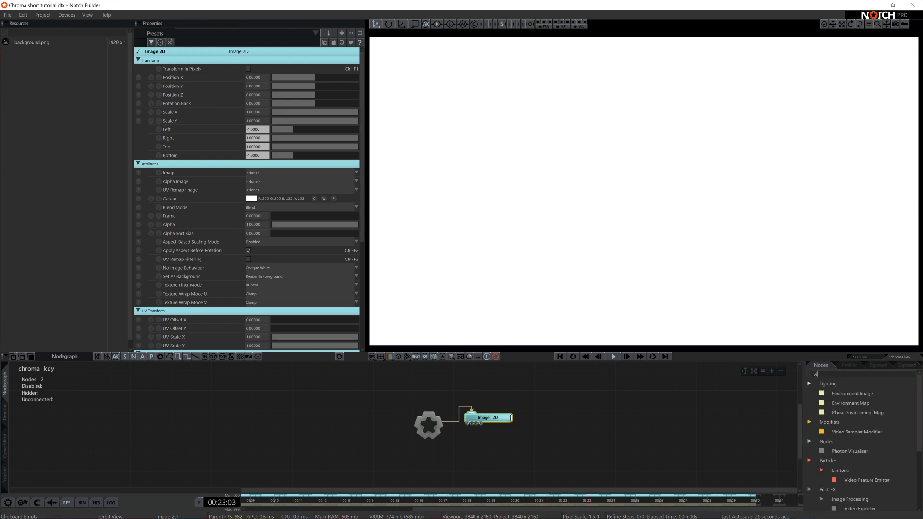
pyautogui.write('deo')
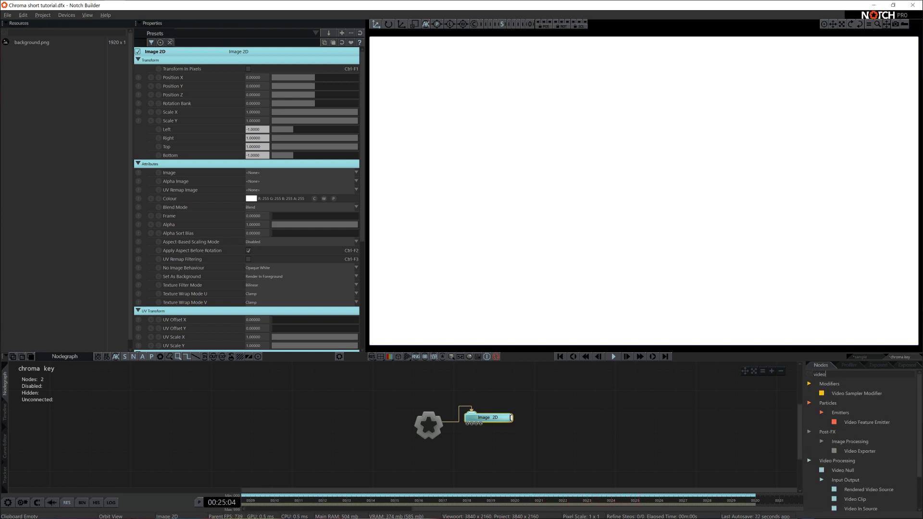
pyautogui.write(' in')
pyautogui.moveTo(860, 403); pyautogui.dragTo(728, 426)
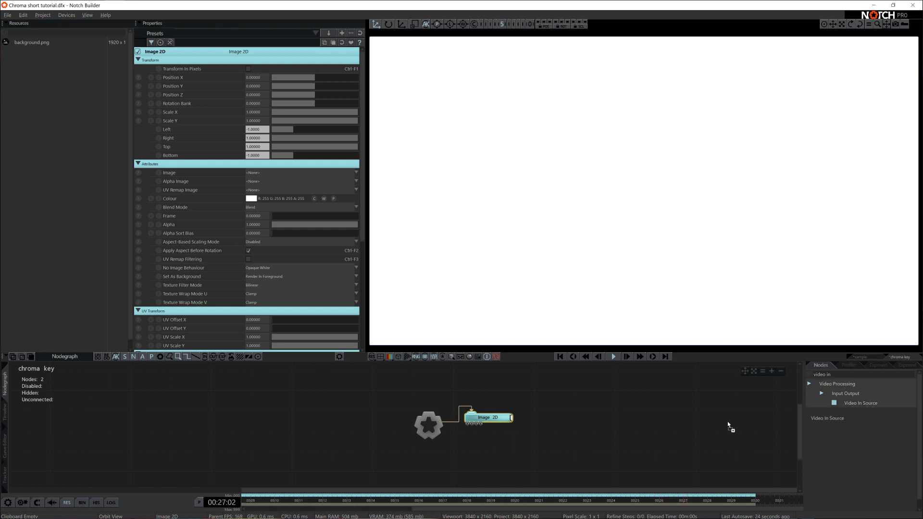
pyautogui.moveTo(445, 440); pyautogui.dragTo(526, 423)
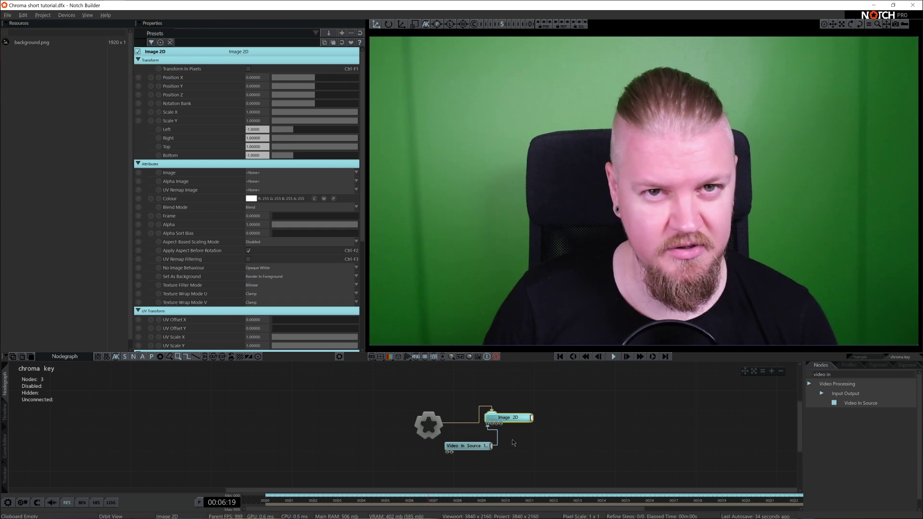
# Add a Chroma Key node from the 'chroma' search and attach it to Image 2D.
pyautogui.hotkey('ctrl', 'a')
pyautogui.write('chro')
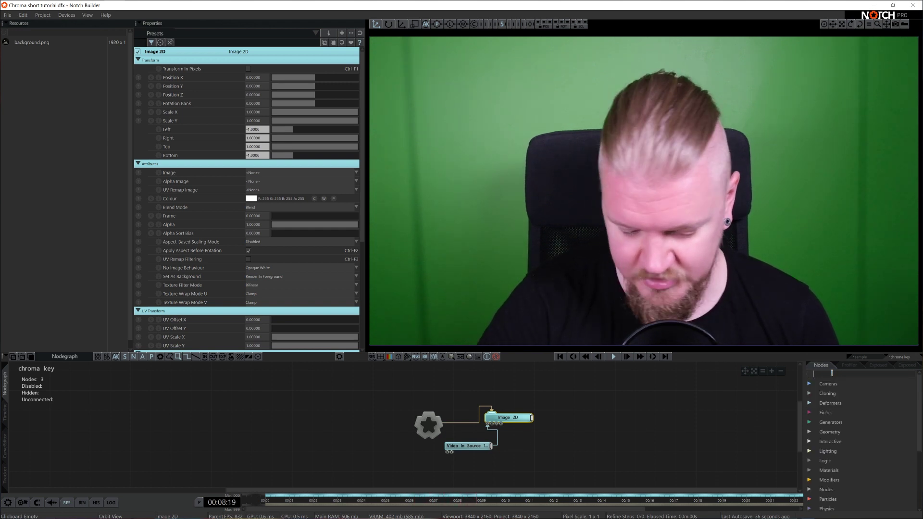
pyautogui.write('ma')
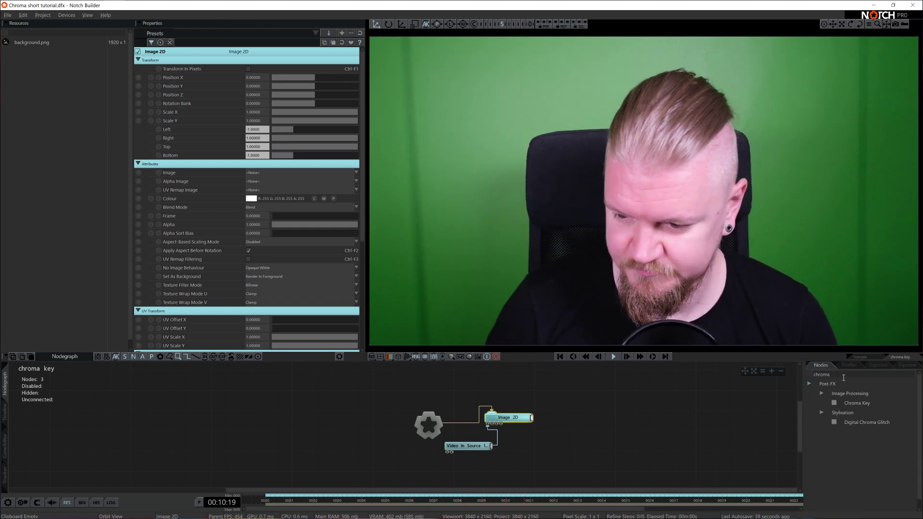
pyautogui.moveTo(548, 447); pyautogui.dragTo(517, 457)
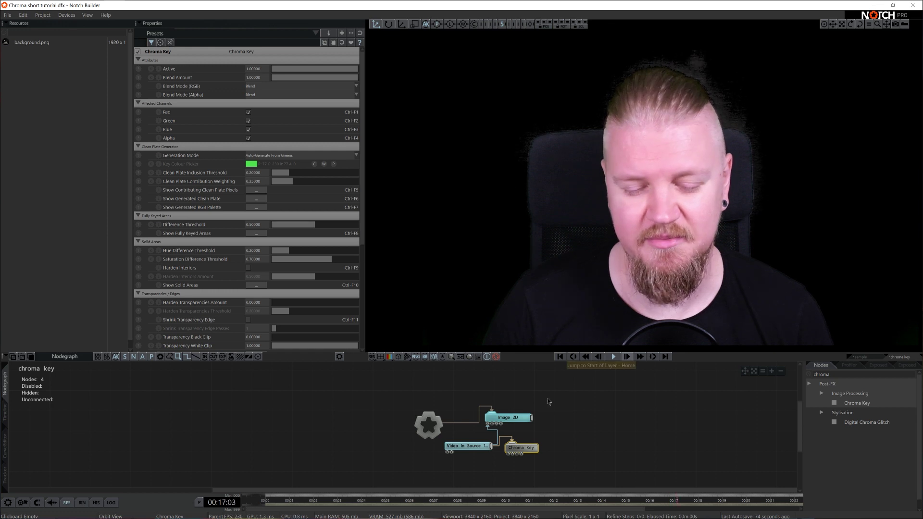
pyautogui.click(552, 415)
pyautogui.click(513, 417)
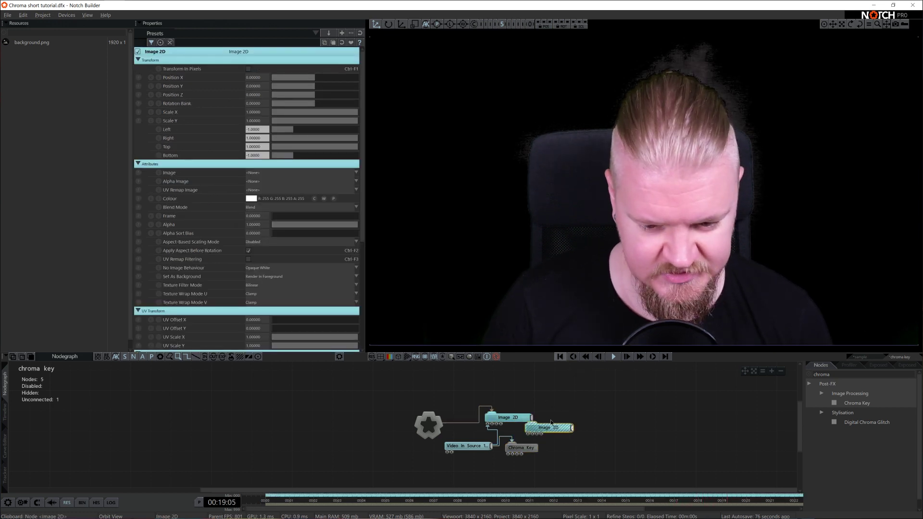
# Duplicate the Image 2D node and position the copy in the graph.
pyautogui.hotkey('ctrl', 'c')
pyautogui.hotkey('ctrl', 'v')
pyautogui.moveTo(519, 397)
pyautogui.mouseDown()
pyautogui.moveTo(527, 387)
pyautogui.moveTo(557, 393)
pyautogui.moveTo(572, 425)
pyautogui.moveTo(563, 396)
pyautogui.moveTo(567, 435)
pyautogui.moveTo(527, 393)
pyautogui.mouseUp()
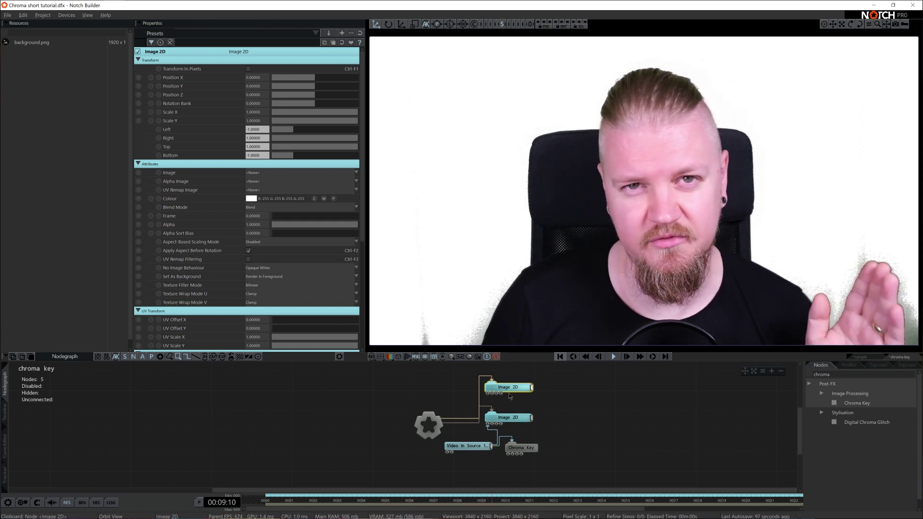
pyautogui.moveTo(515, 387); pyautogui.dragTo(386, 390)
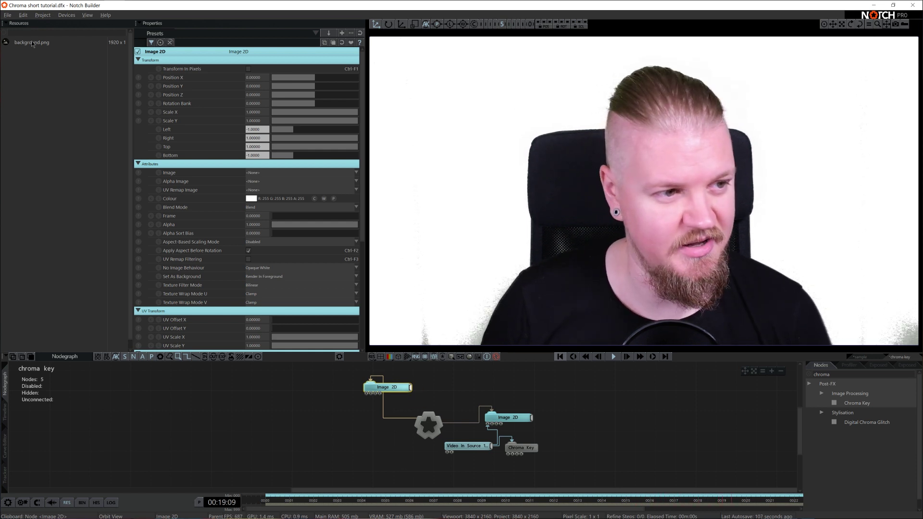
# Add background.png as a Video Loader and wire it into the duplicate Image 2D.
pyautogui.moveTo(31, 42); pyautogui.dragTo(330, 417)
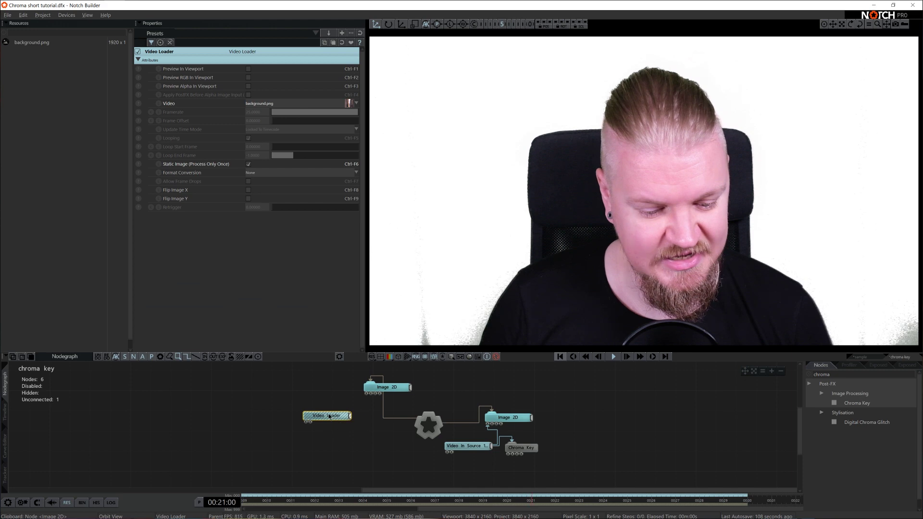
pyautogui.click(248, 68)
pyautogui.click(248, 68)
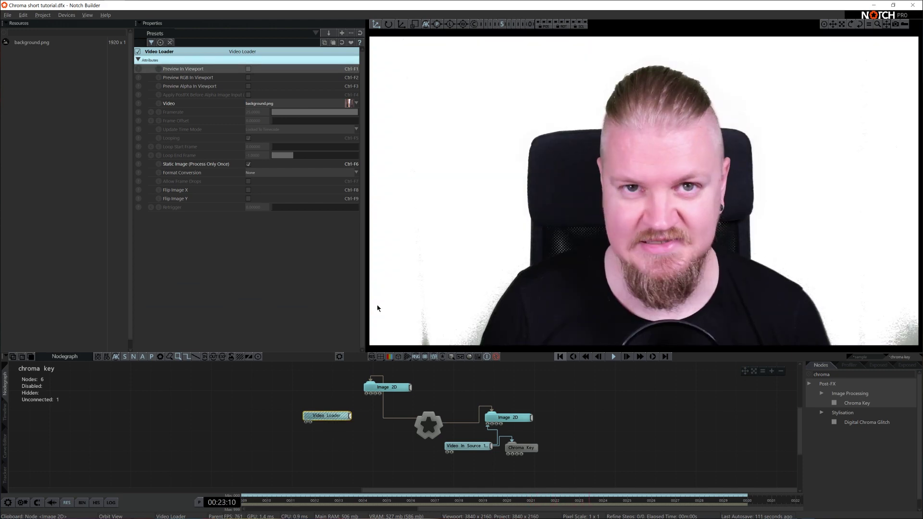
pyautogui.moveTo(350, 416); pyautogui.dragTo(366, 394)
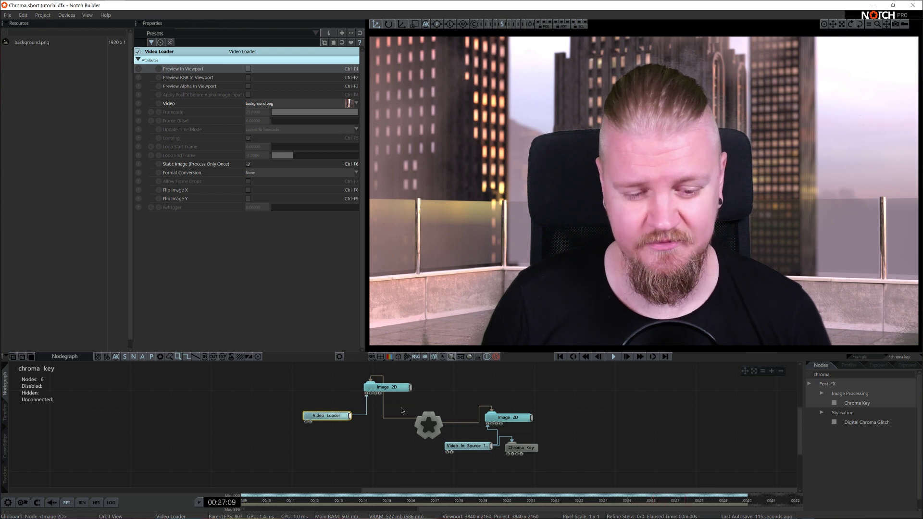
pyautogui.moveTo(400, 391); pyautogui.dragTo(380, 391)
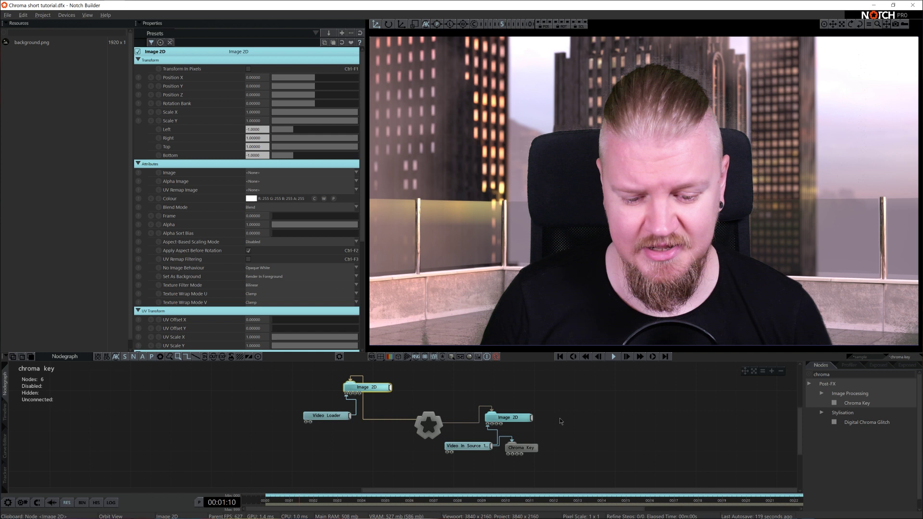
# Select the Chroma Key node and browse through its properties.
pyautogui.scroll(3, 556, 435)
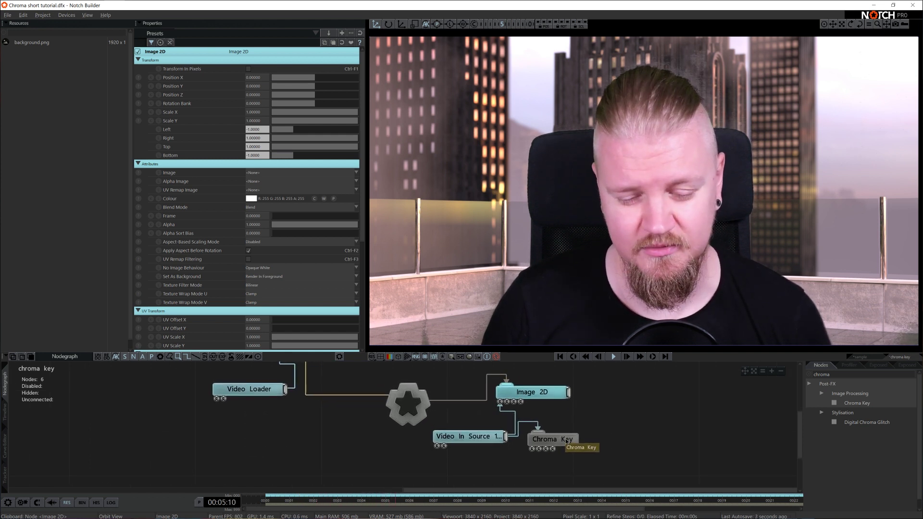
pyautogui.click(565, 440)
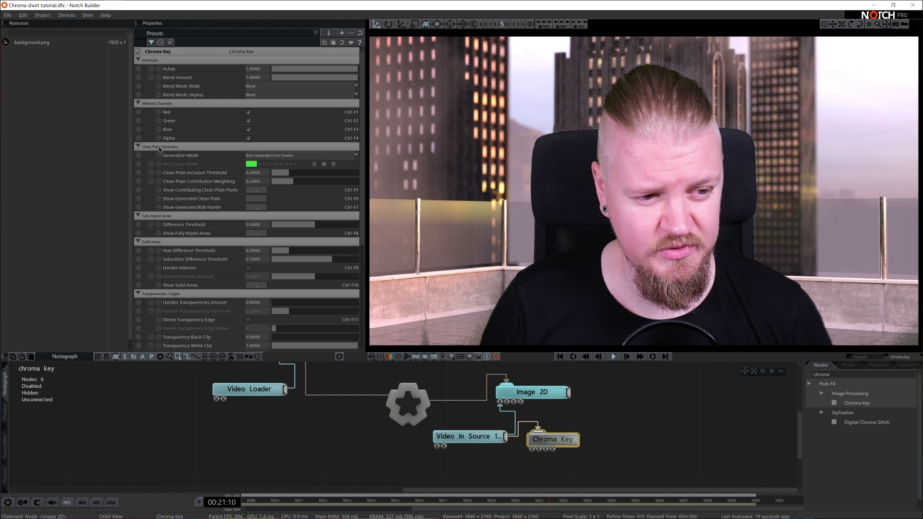
pyautogui.scroll(-2, 194, 164)
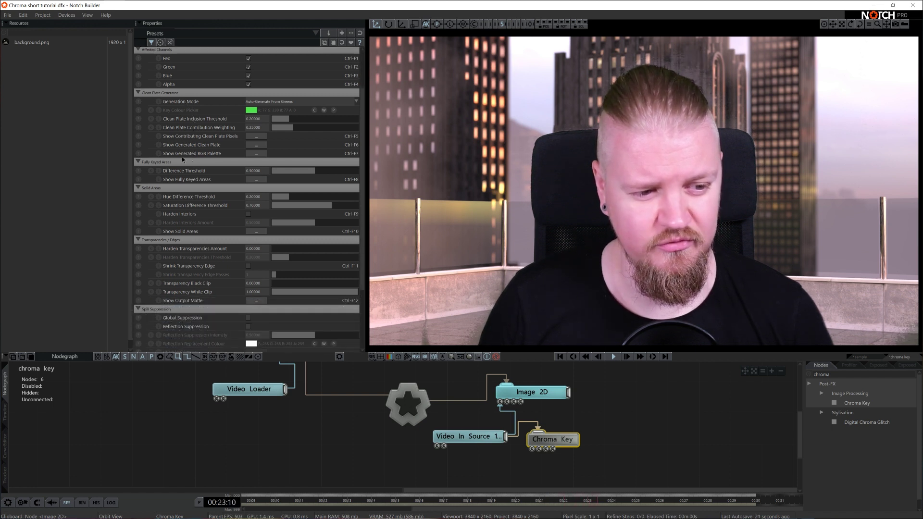
pyautogui.scroll(-3, 237, 287)
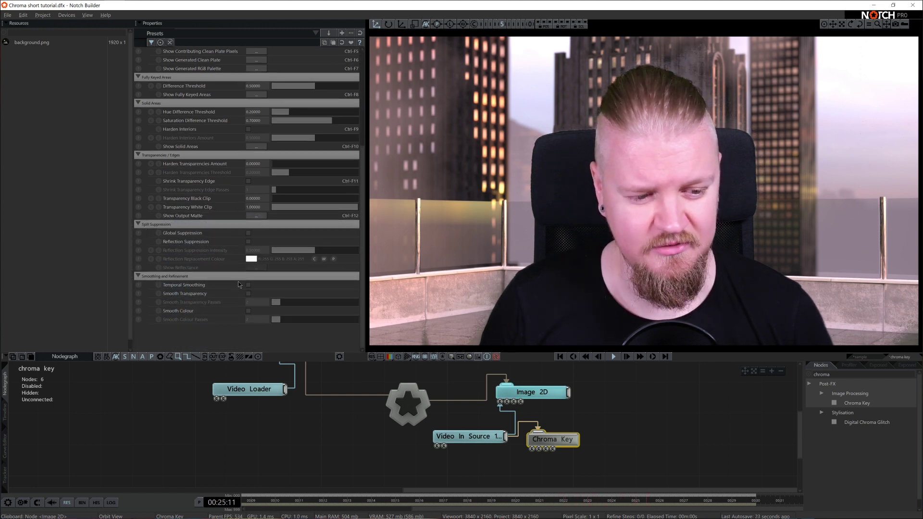
pyautogui.scroll(5, 253, 289)
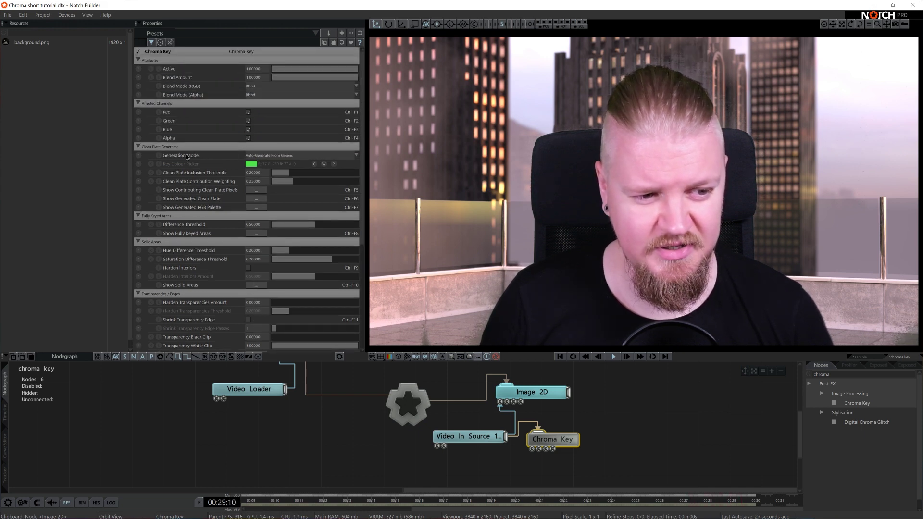
# Lower the clean plate inclusion threshold and contribution weighting (0.06287, 0.12155) while previewing the clean plate.
pyautogui.click(258, 190)
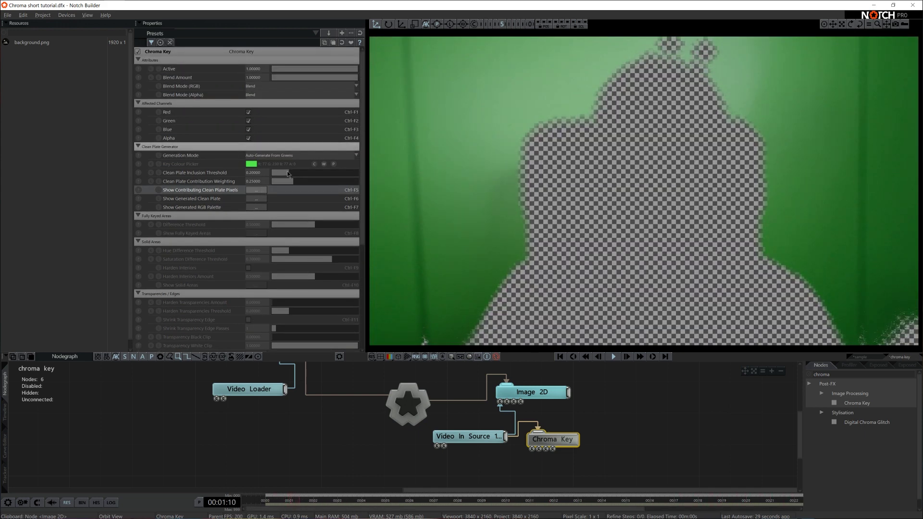
pyautogui.moveTo(288, 174)
pyautogui.mouseDown()
pyautogui.moveTo(298, 181)
pyautogui.moveTo(275, 174)
pyautogui.mouseUp()
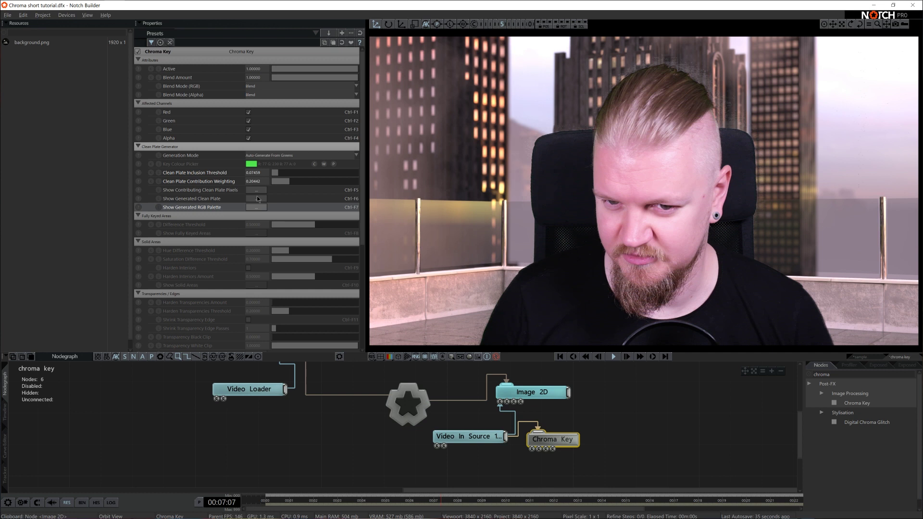
pyautogui.click(257, 198)
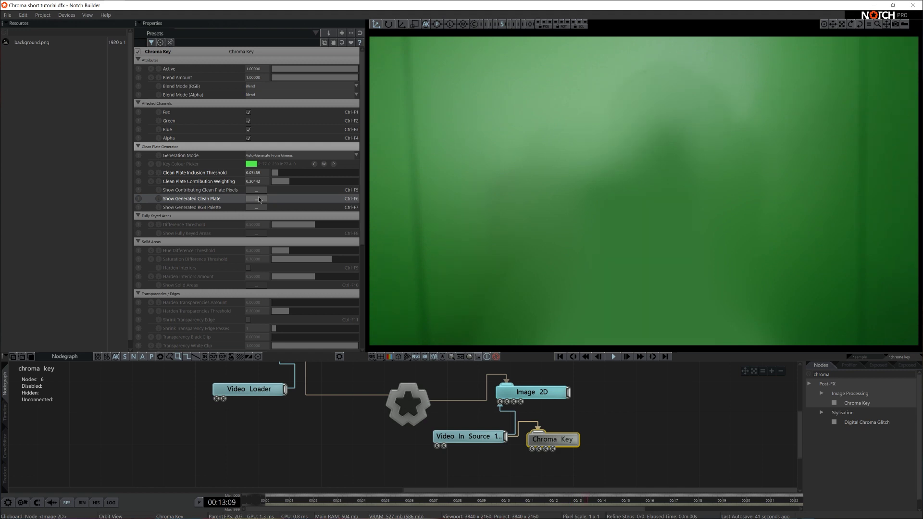
pyautogui.moveTo(276, 173); pyautogui.dragTo(274, 174)
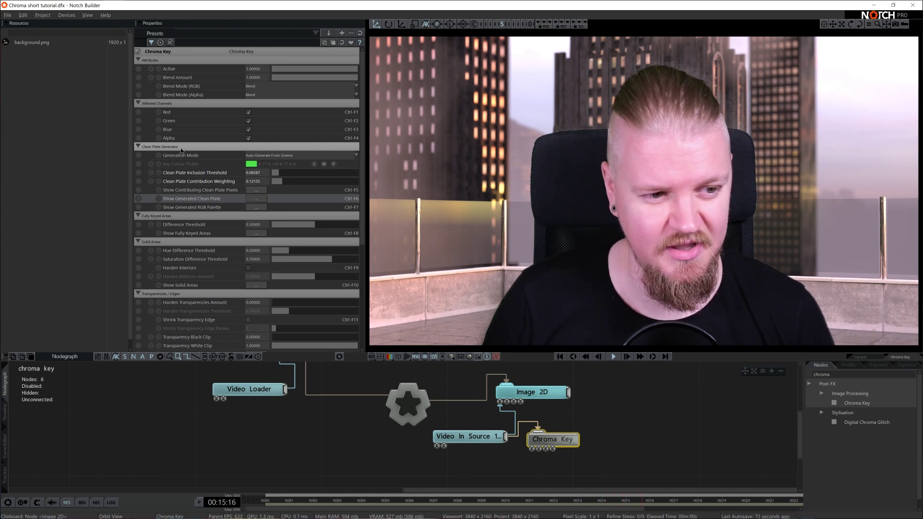
# Keep the clean plate Generation Mode on Auto-Generate From Greens.
pyautogui.click(289, 156)
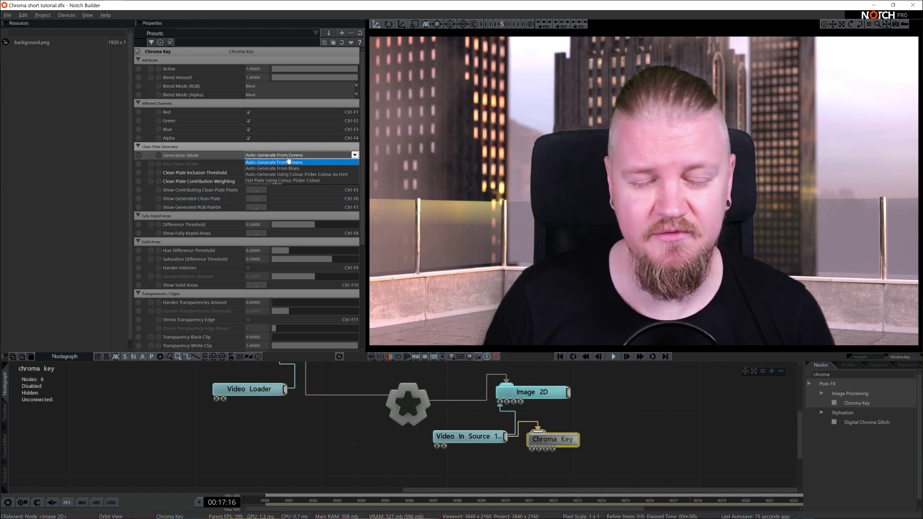
pyautogui.click(288, 162)
pyautogui.click(289, 158)
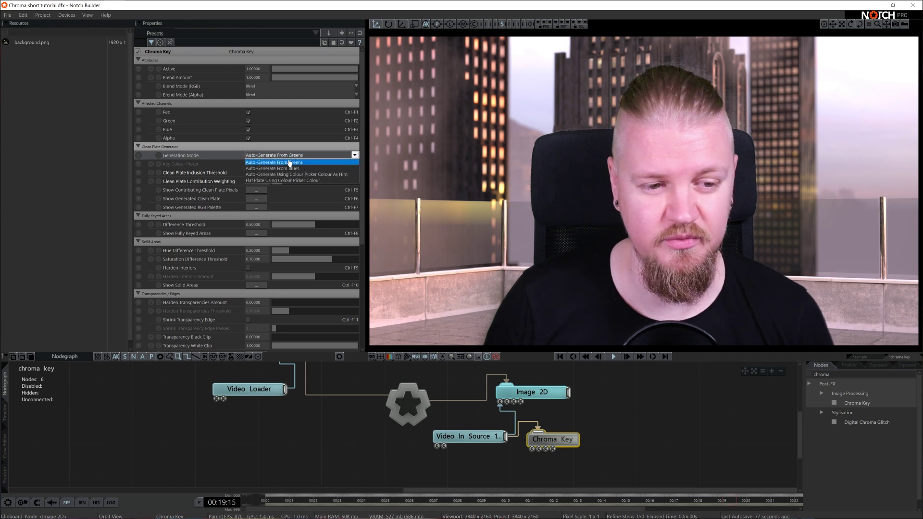
pyautogui.click(296, 155)
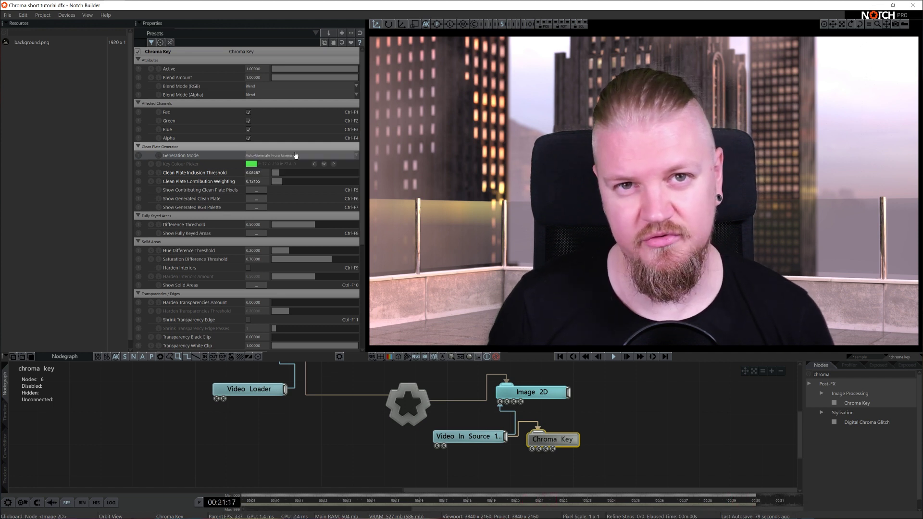
pyautogui.click(295, 154)
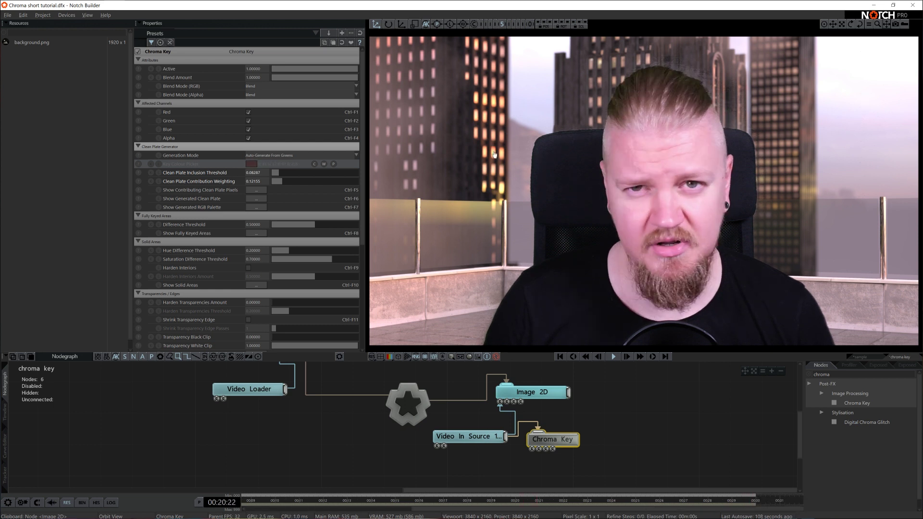
# Sample the green backdrop in the viewport as the key colour.
pyautogui.click(429, 197)
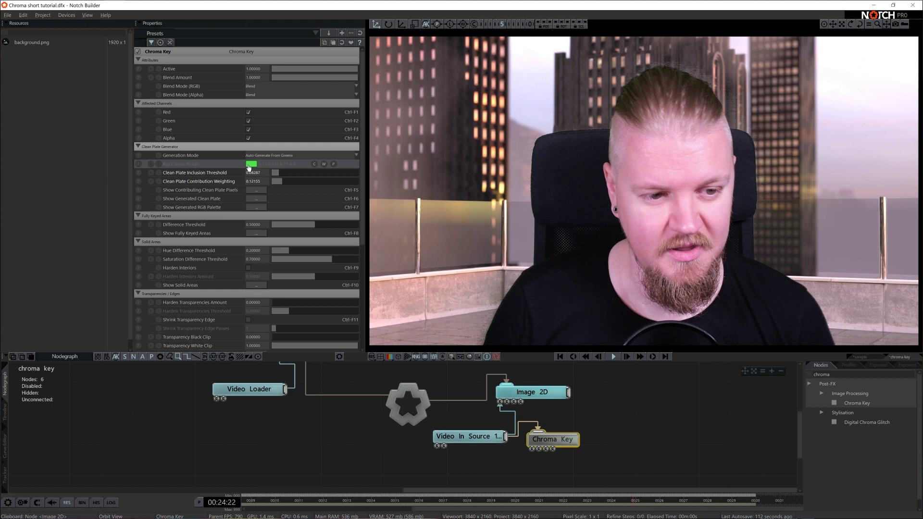
pyautogui.scroll(-1, 245, 173)
pyautogui.scroll(1, 198, 194)
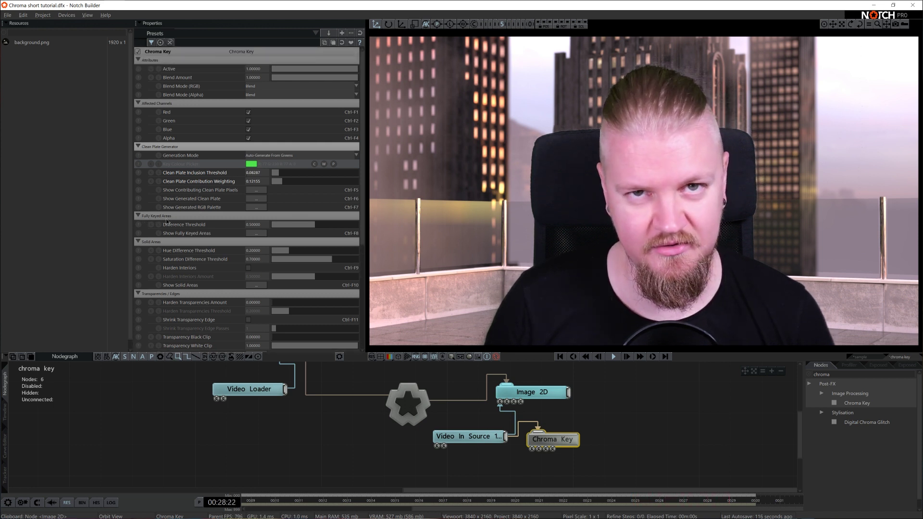
# Set the Difference Threshold to 0.93923 while viewing fully keyed areas, then return to the composite.
pyautogui.click(264, 234)
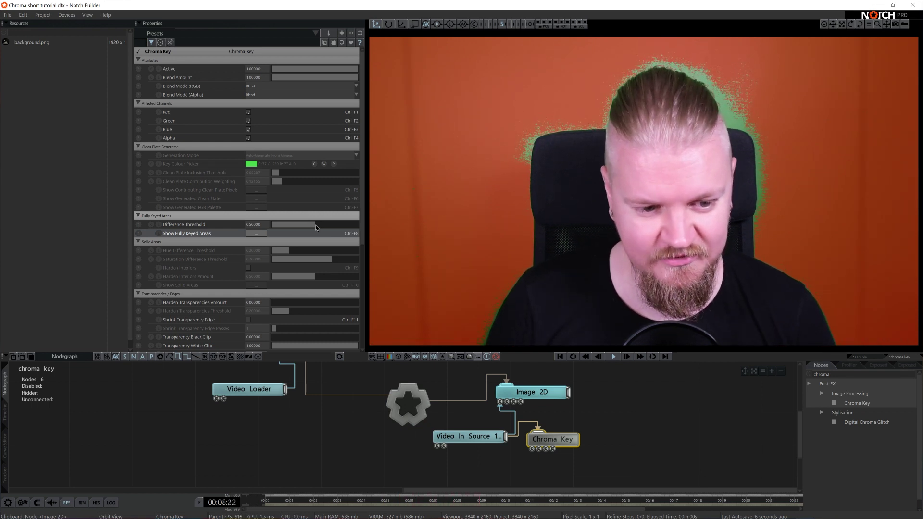
pyautogui.moveTo(316, 224); pyautogui.dragTo(354, 226)
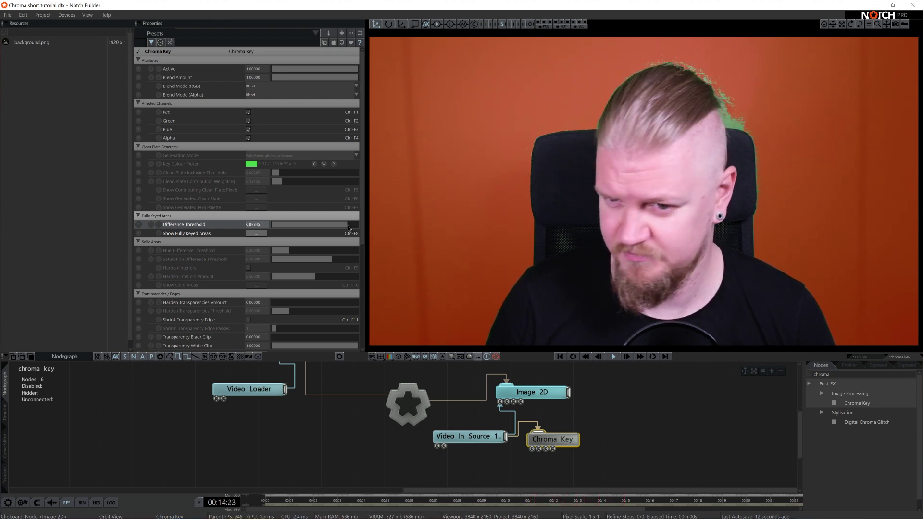
pyautogui.click(354, 226)
pyautogui.moveTo(355, 225); pyautogui.dragTo(353, 227)
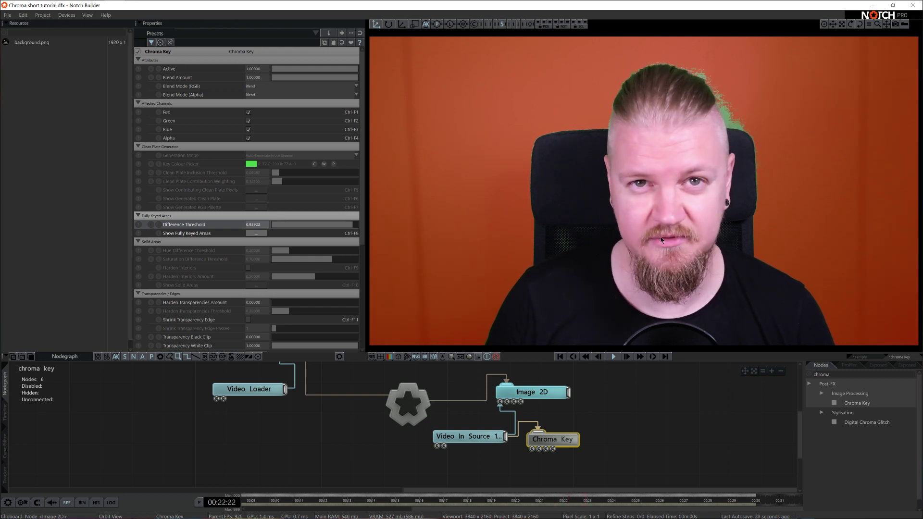
pyautogui.click(268, 232)
pyautogui.scroll(-3, 269, 233)
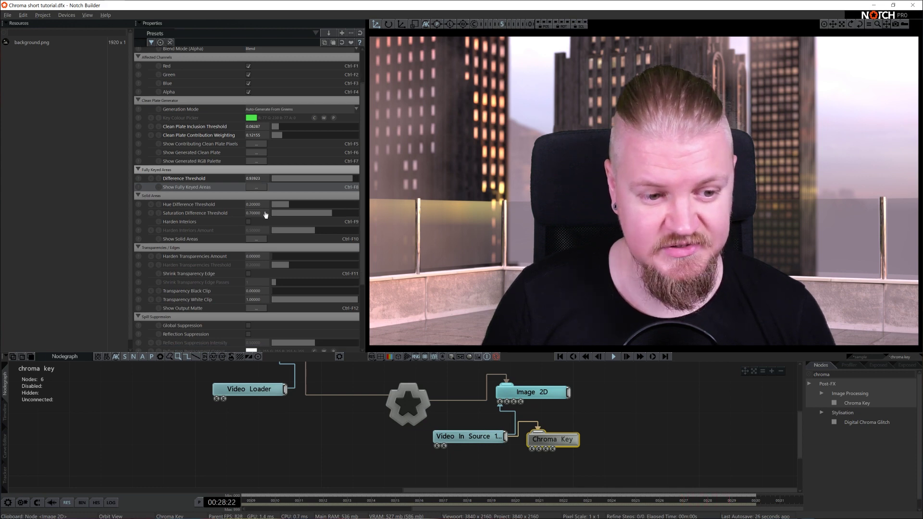
# Set the Hue Difference Threshold to 0.22376 with solid areas shown, trying Harden Interiors.
pyautogui.click(254, 239)
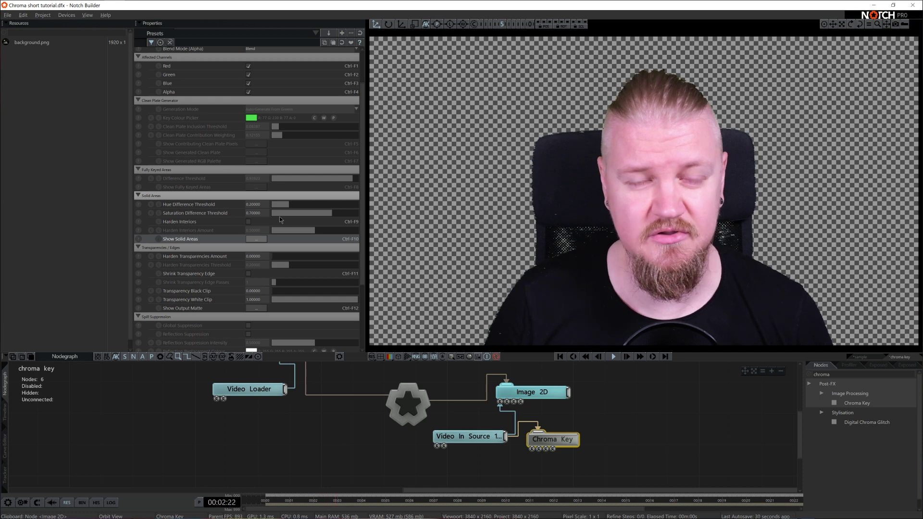
pyautogui.moveTo(289, 204); pyautogui.dragTo(290, 204)
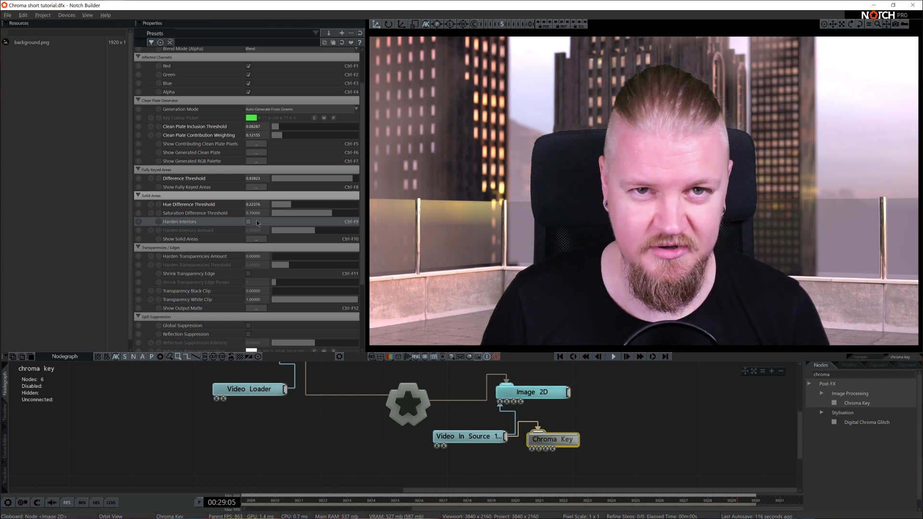
pyautogui.click(249, 221)
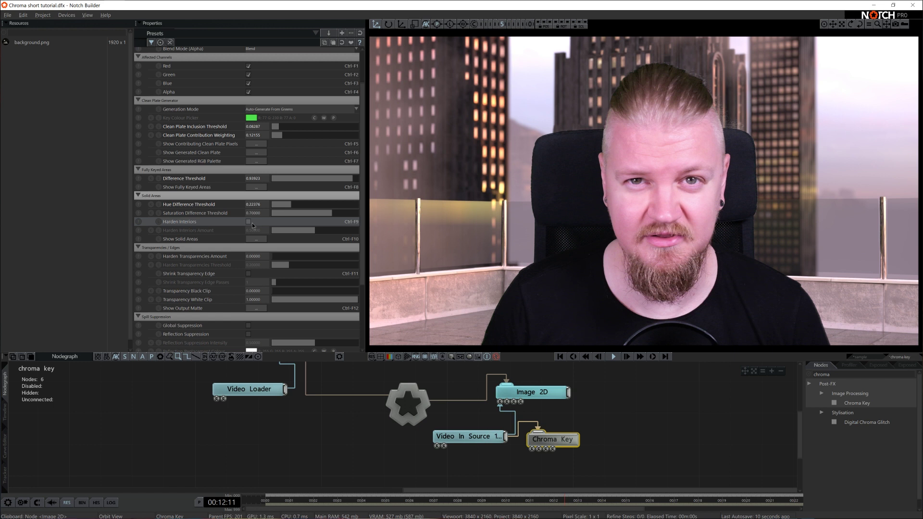
pyautogui.scroll(-2, 253, 222)
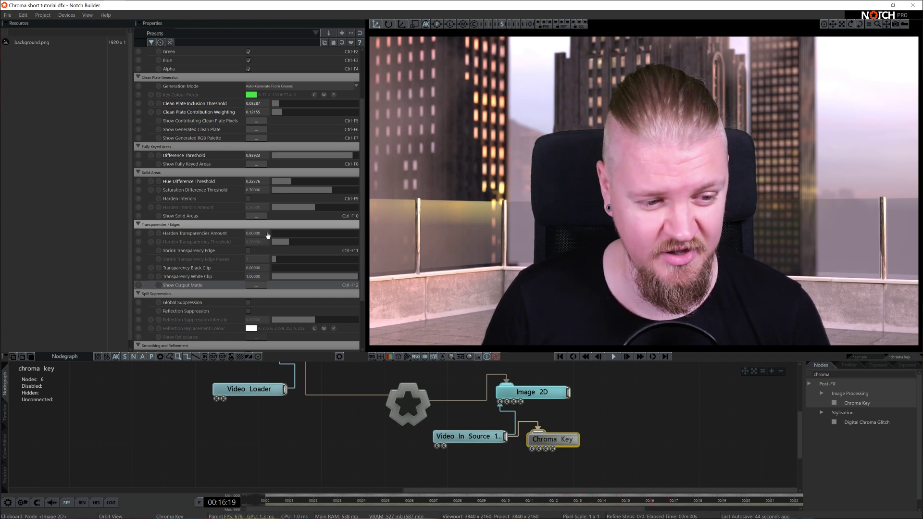
pyautogui.moveTo(274, 234); pyautogui.dragTo(292, 243)
pyautogui.click(255, 285)
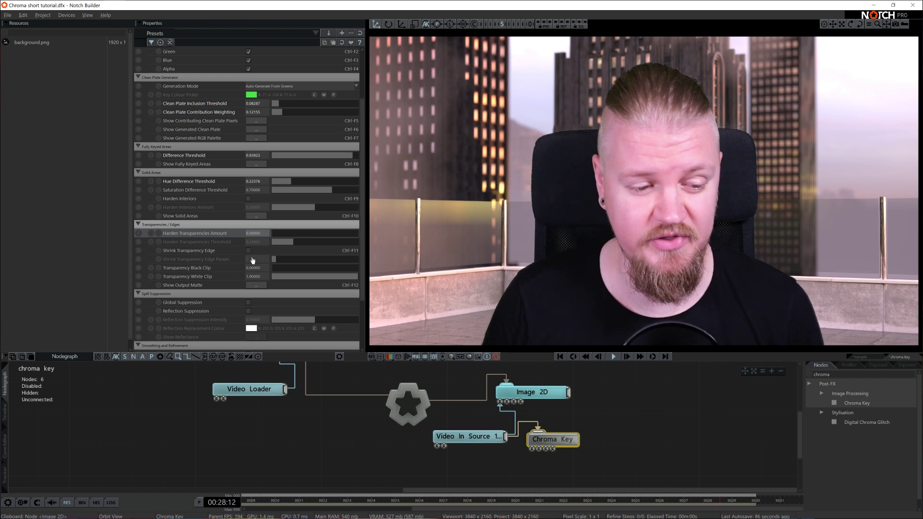
pyautogui.click(248, 251)
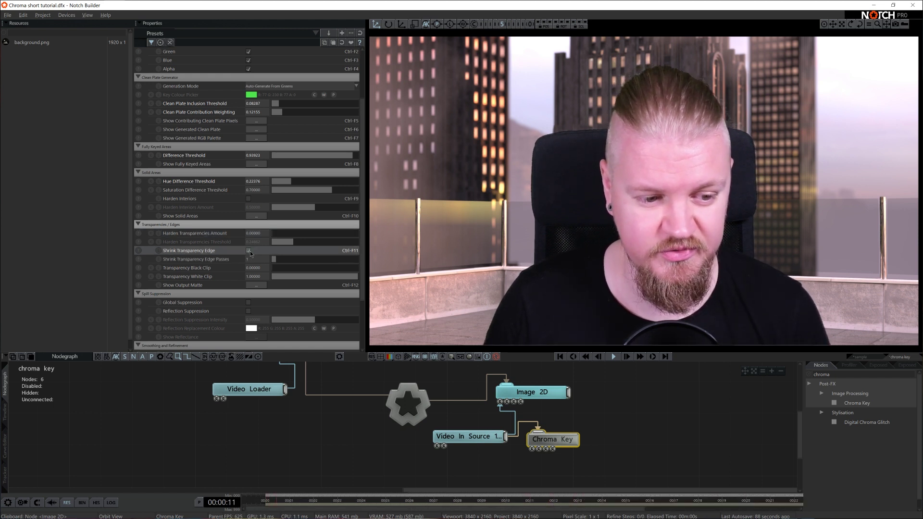
pyautogui.click(248, 251)
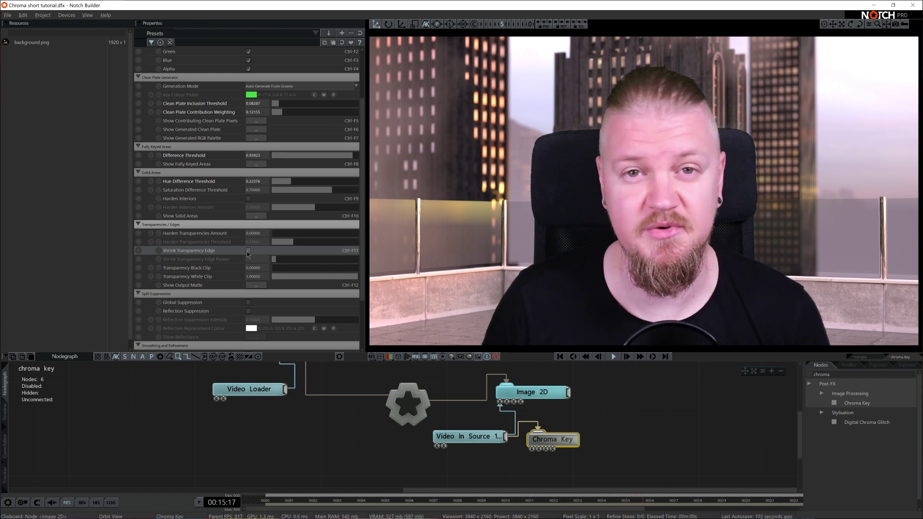
pyautogui.scroll(-3, 262, 231)
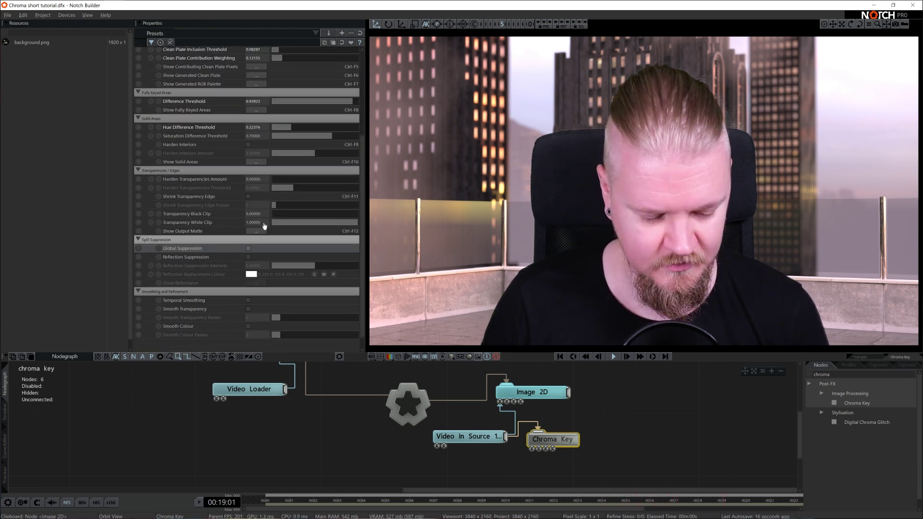
pyautogui.scroll(-1, 264, 226)
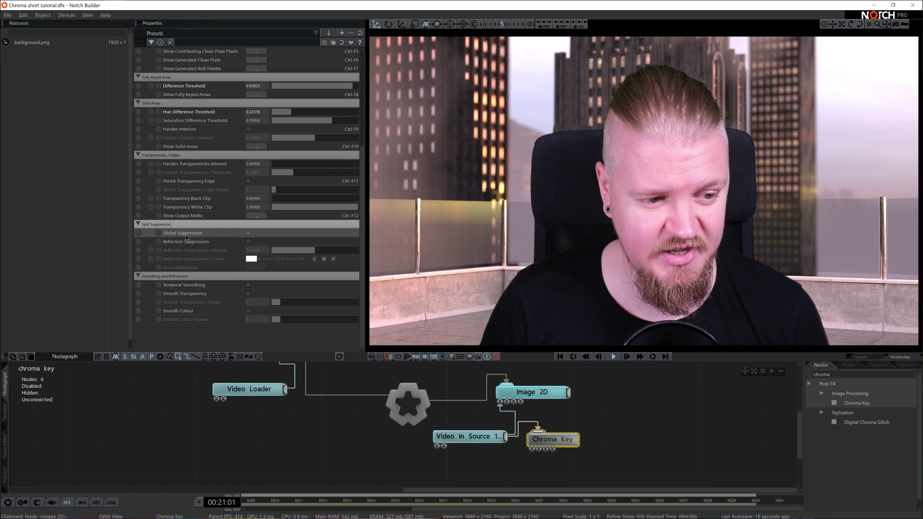
# Enable spill Global Suppression, leaving Reflection Suppression unticked after comparing it.
pyautogui.click(249, 233)
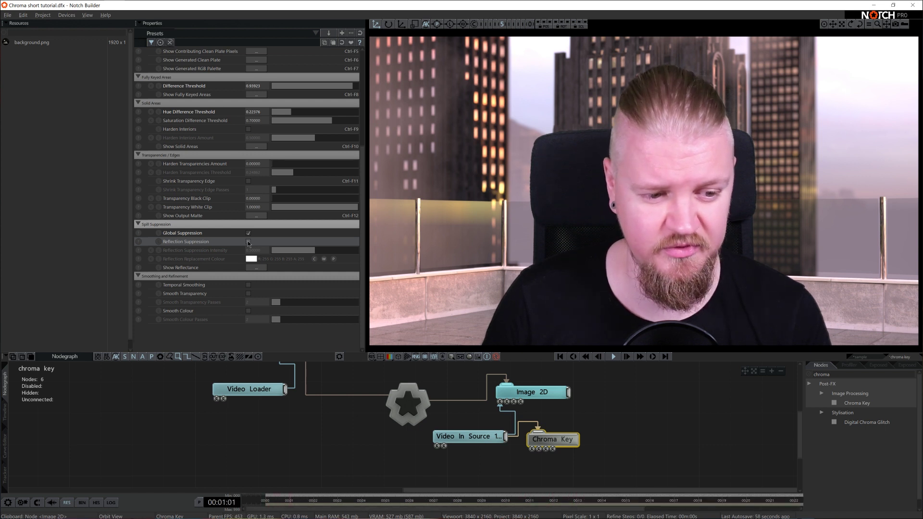
pyautogui.click(248, 242)
pyautogui.click(249, 242)
pyautogui.click(249, 242)
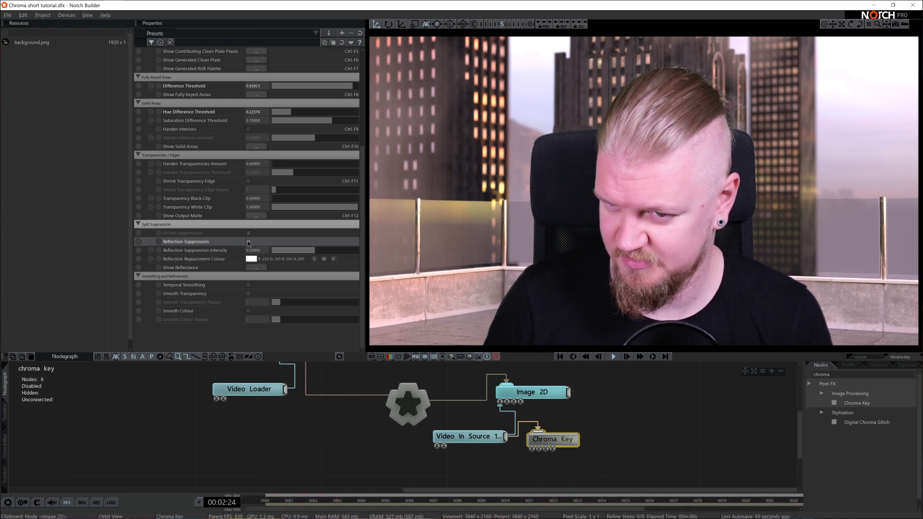
pyautogui.click(249, 242)
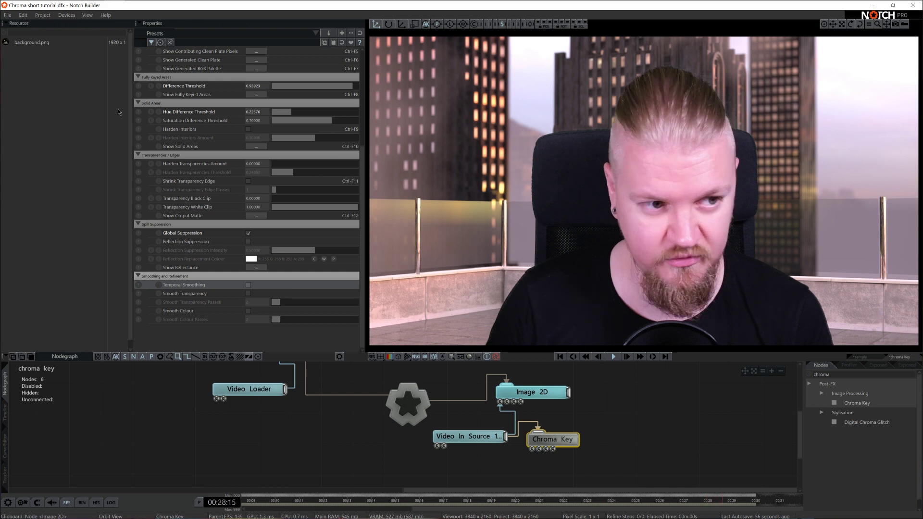
pyautogui.click(43, 14)
pyautogui.click(53, 73)
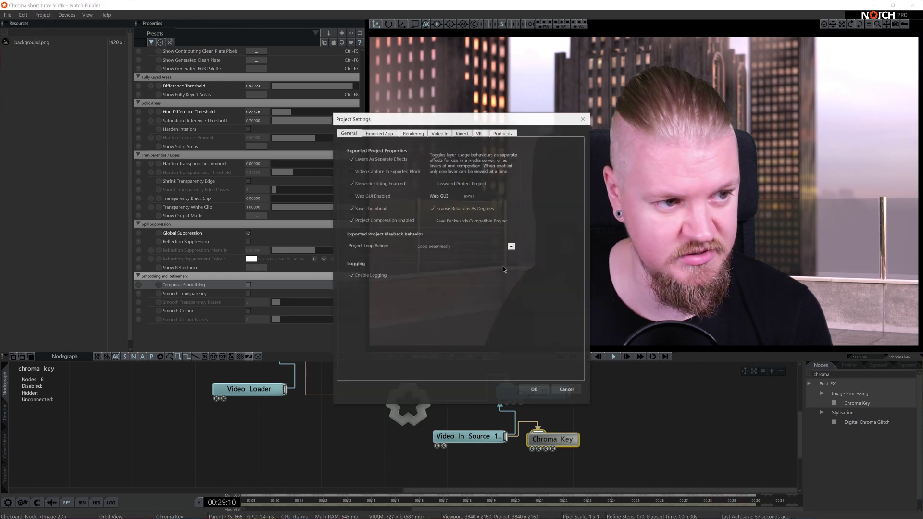
pyautogui.click(413, 133)
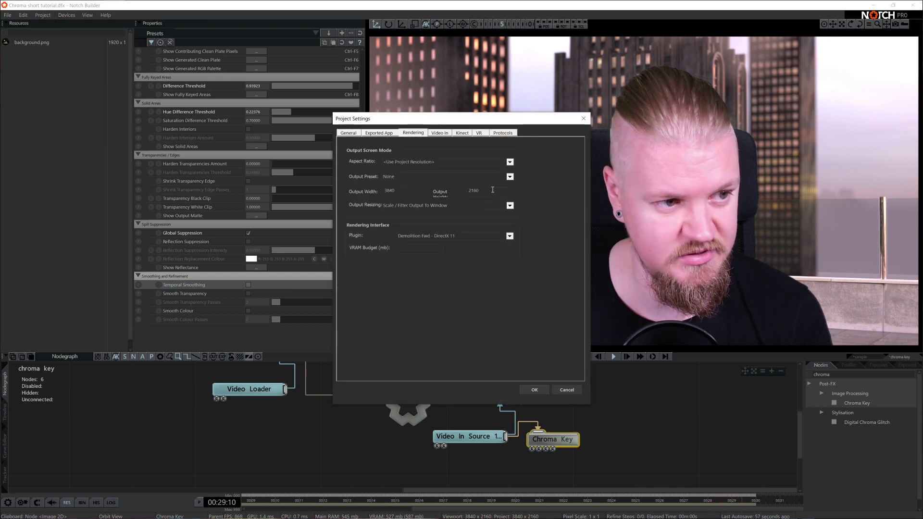
pyautogui.click(584, 119)
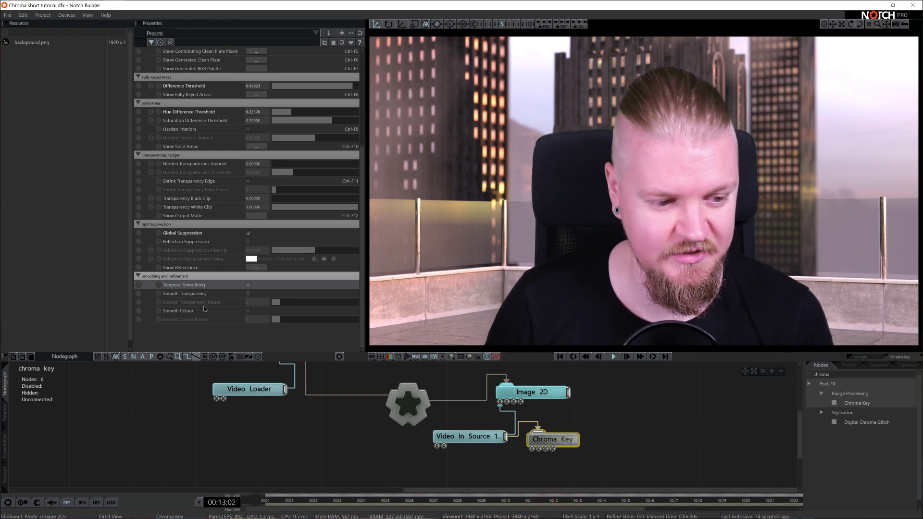
# Enable Smooth Transparency with 8 passes and turn on Smooth Colour.
pyautogui.click(250, 295)
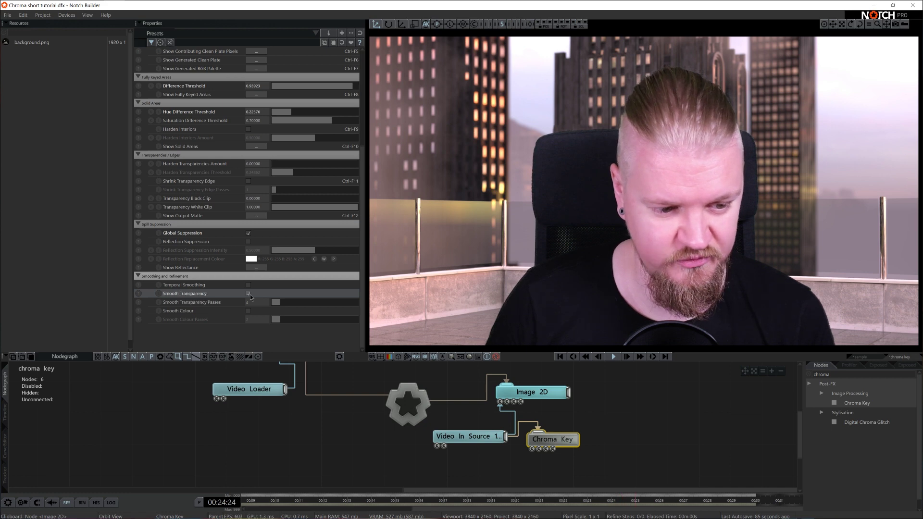
pyautogui.click(255, 302)
pyautogui.write('8')
pyautogui.press('Return')
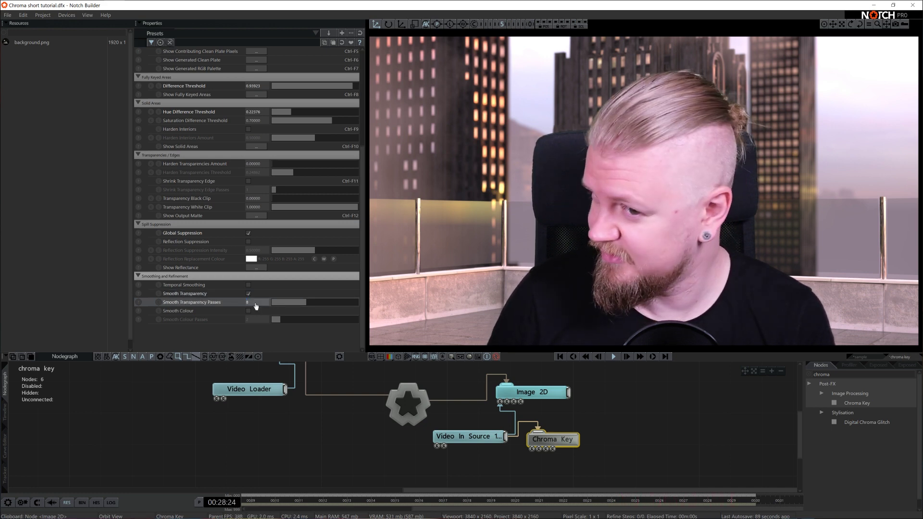
pyautogui.click(248, 293)
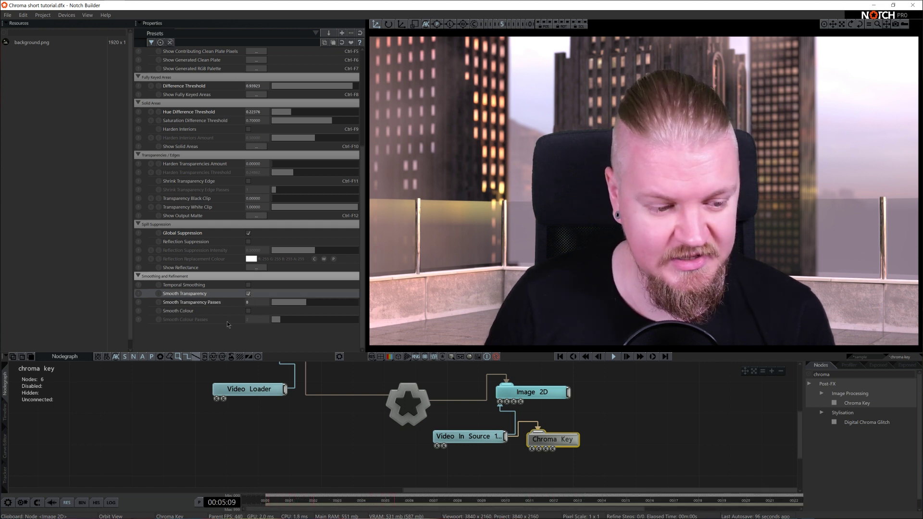
pyautogui.click(261, 312)
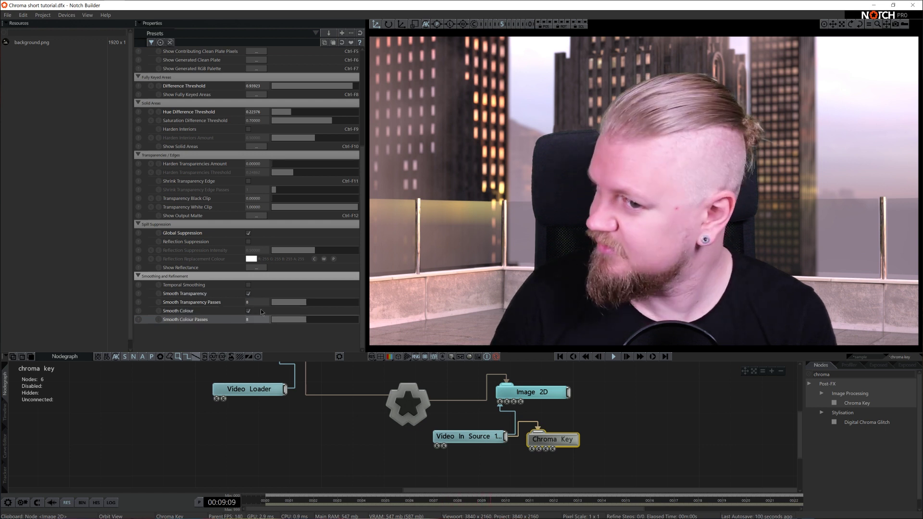